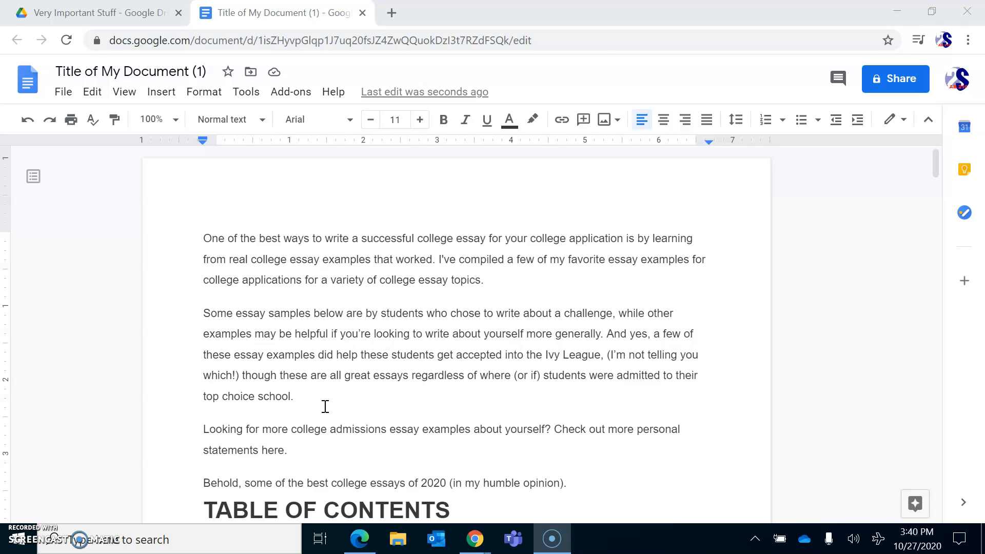
Add an empty paragraph below the opening paragraph that ends with "college essay topics.".
click(326, 407)
click(392, 333)
click(494, 279)
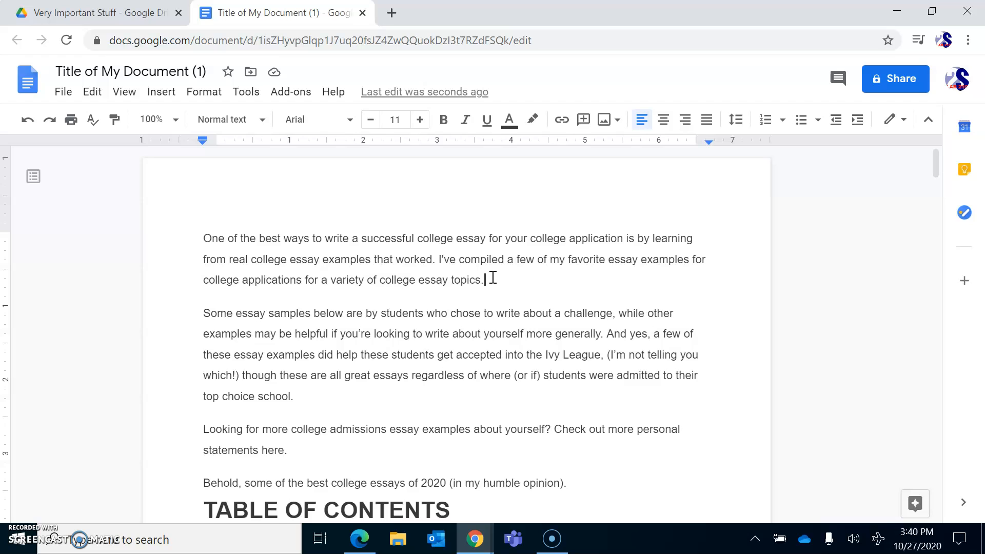
key(Return)
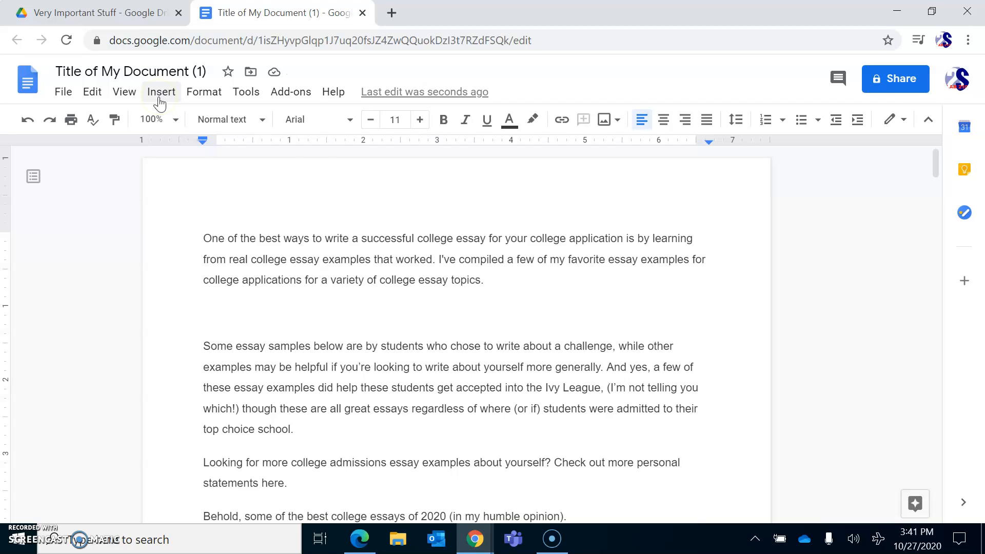
Search the web for "person writing" images to insert in the empty paragraph.
click(161, 98)
click(193, 118)
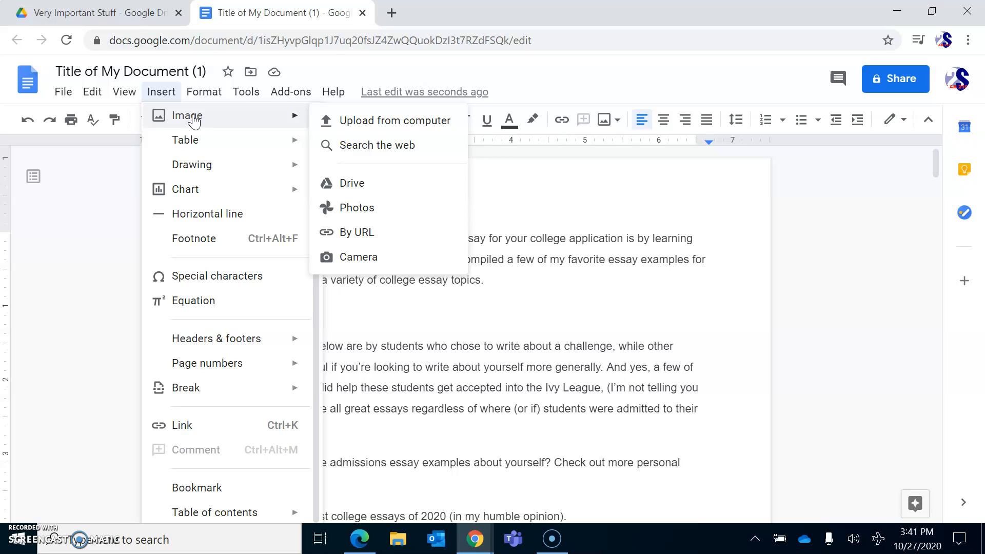
click(354, 122)
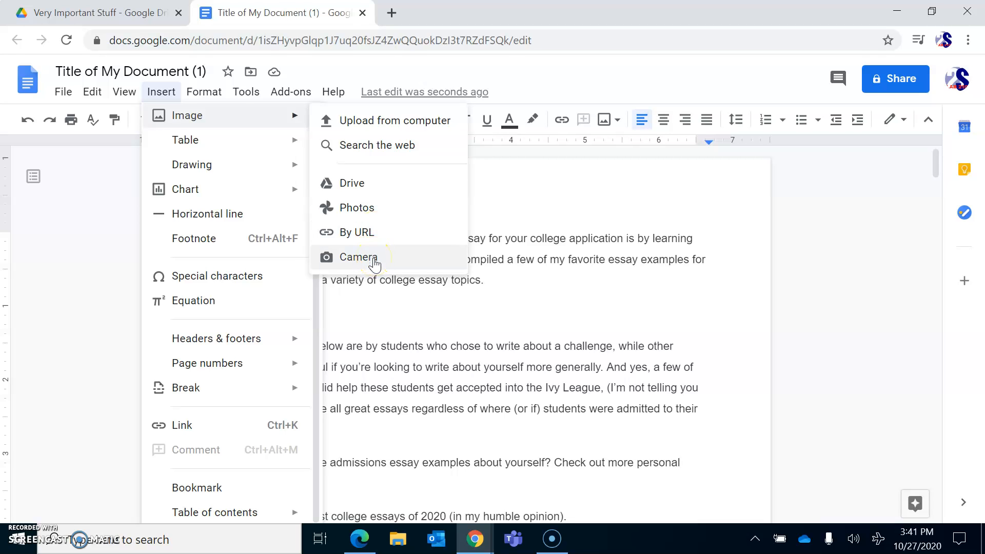
click(365, 242)
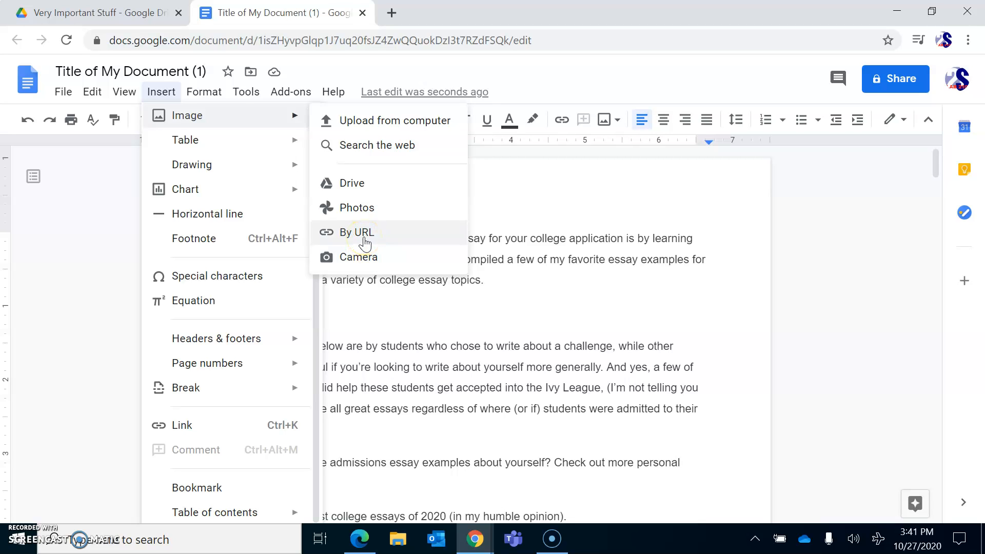
click(371, 154)
click(834, 128)
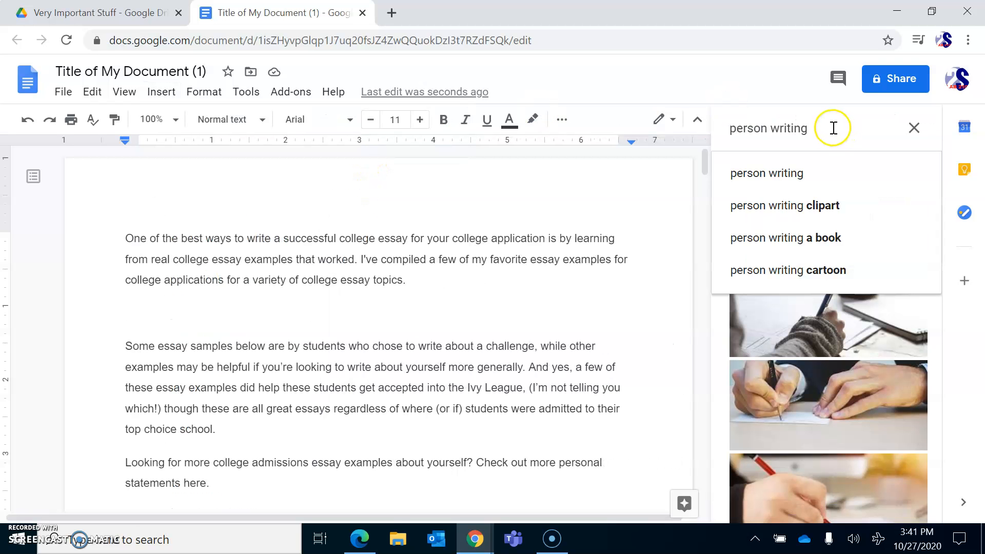
drag(825, 126, 725, 121)
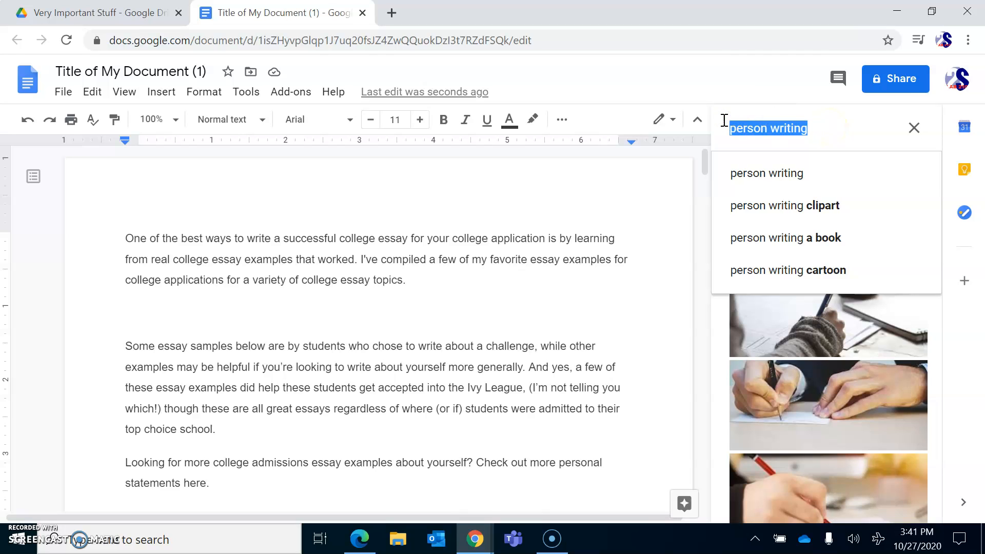
Insert the photo of a person in jeans writing in a notebook on the grass from the image results.
click(940, 340)
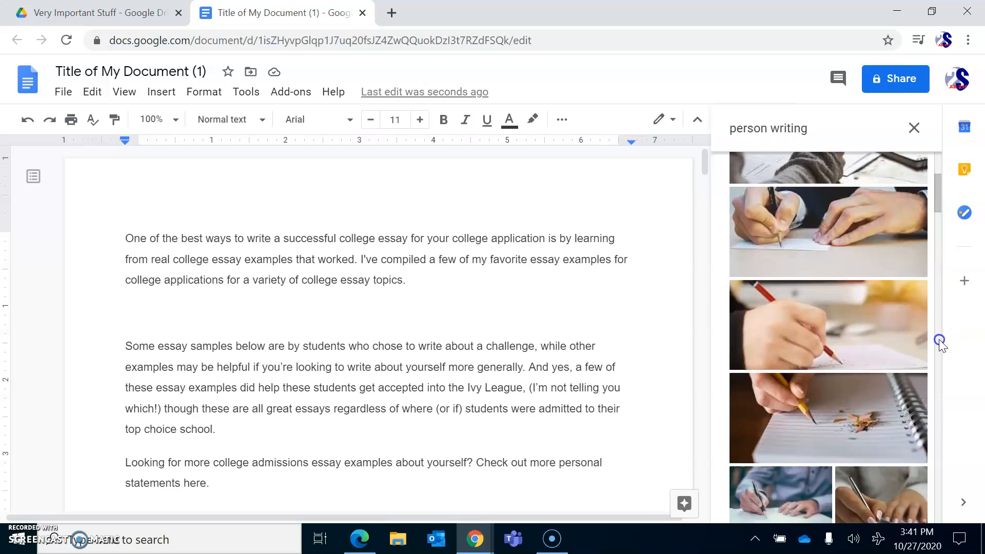
scroll(834, 336, down, 5)
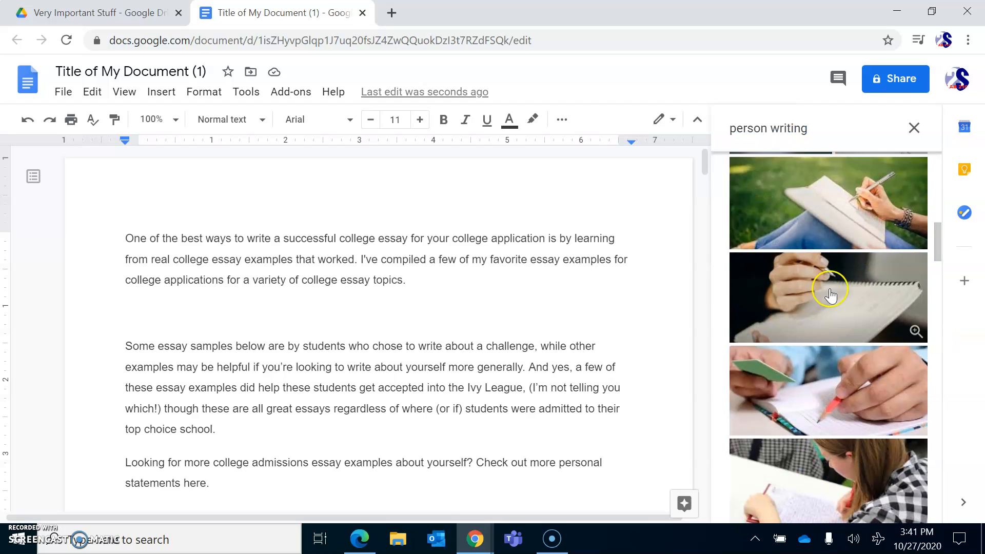
click(837, 214)
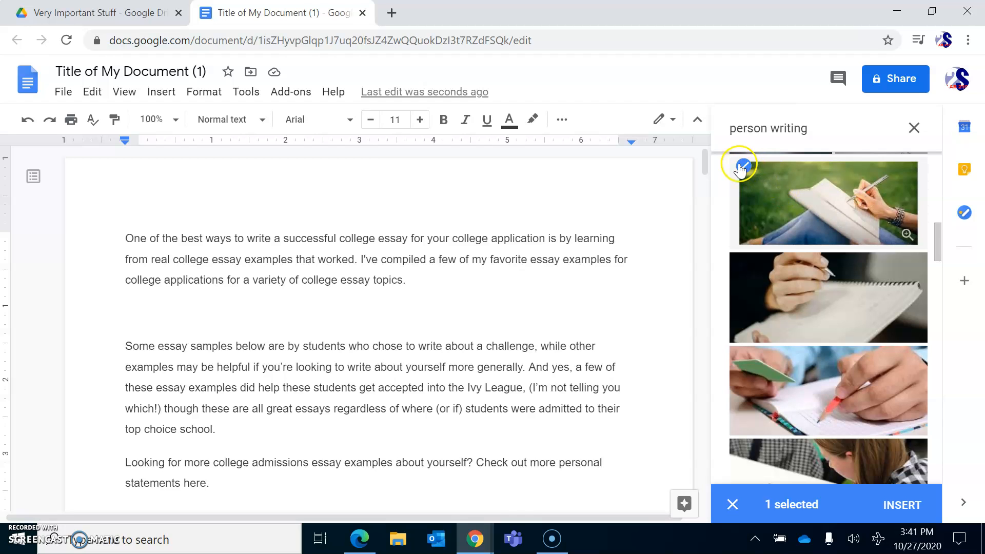
click(918, 491)
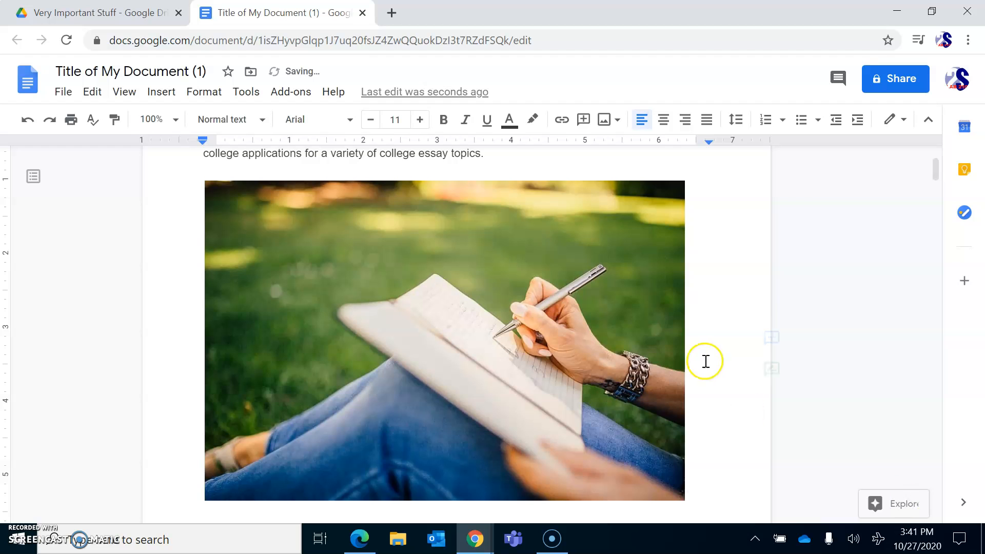
Scale the inserted photo down proportionally to about 2.8 inches wide.
scroll(703, 361, up, 3)
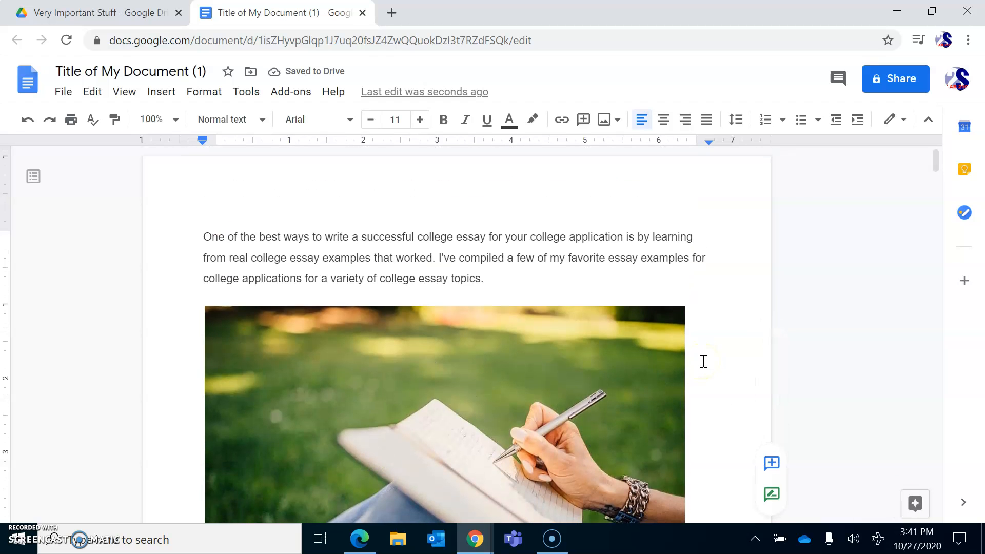
scroll(703, 361, down, 2)
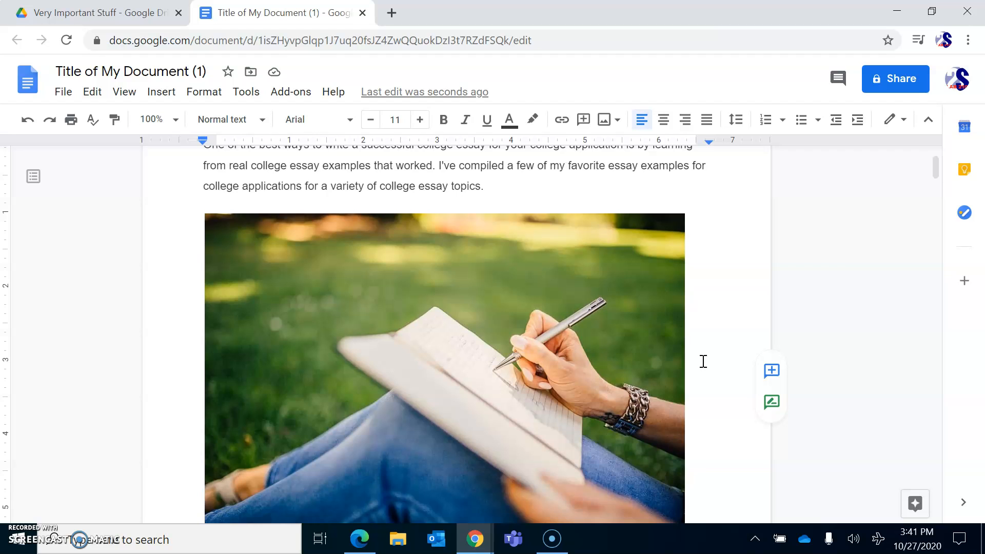
scroll(703, 361, down, 2)
click(653, 382)
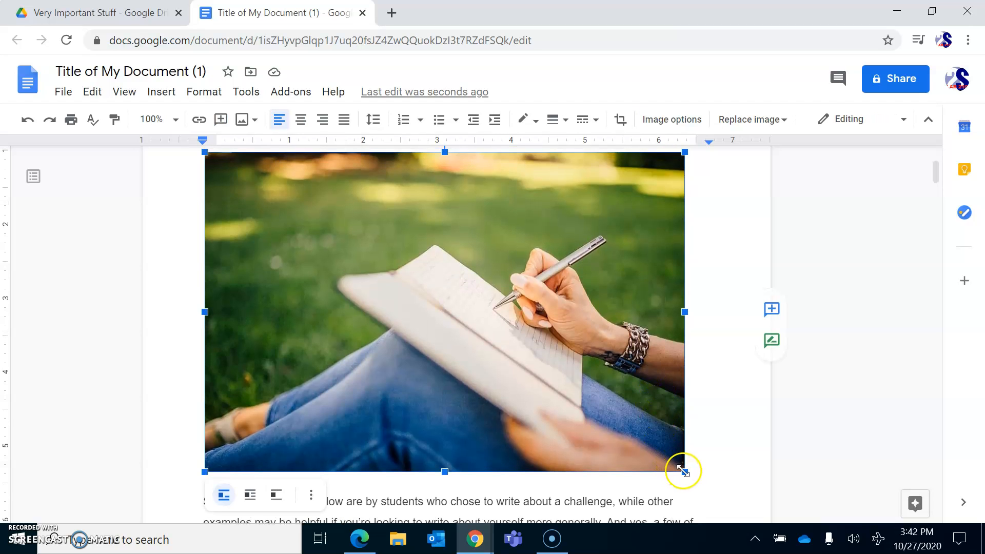
drag(682, 470, 482, 336)
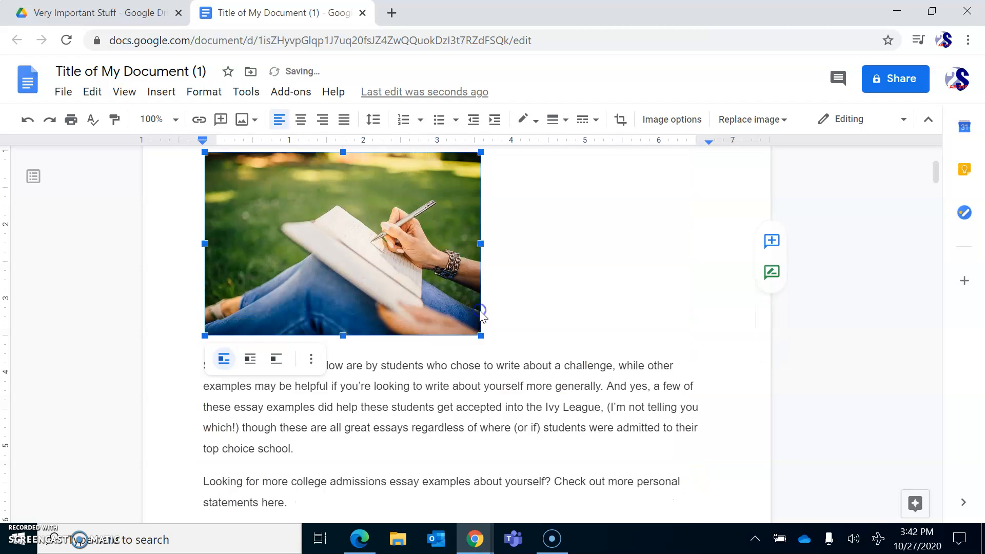
scroll(581, 305, up, 2)
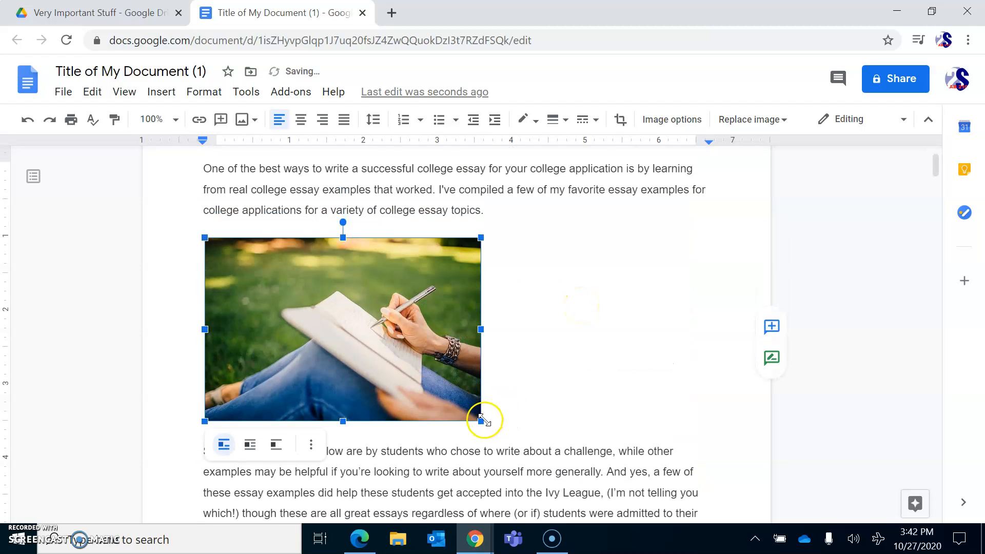
drag(482, 422, 415, 377)
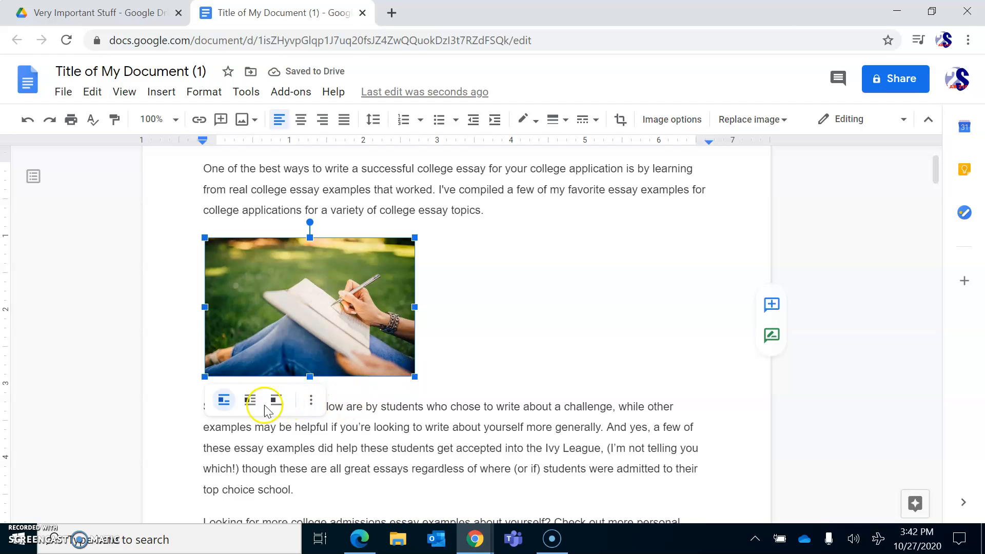
Set the photo's layout to wrap the following paragraph's text around it.
click(250, 402)
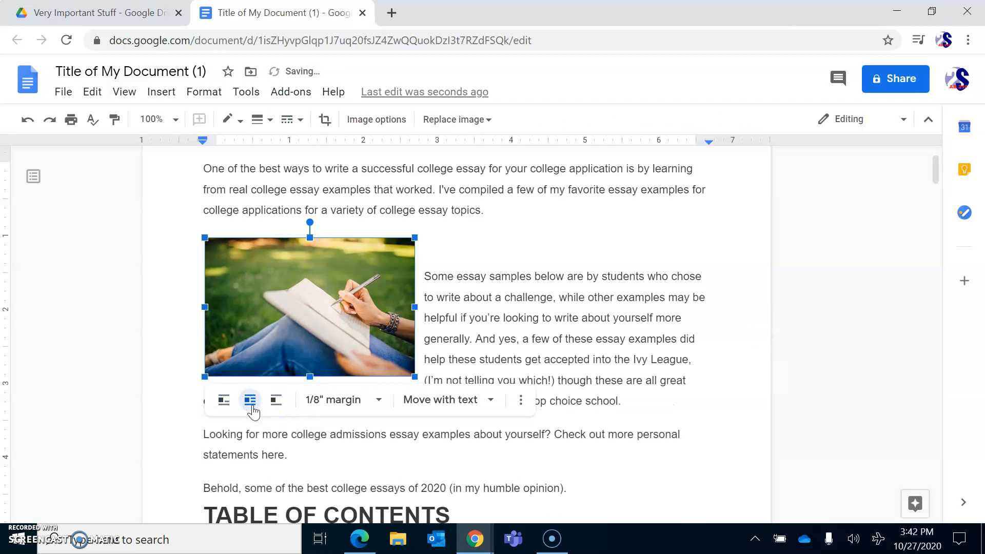
click(520, 286)
scroll(519, 286, down, 2)
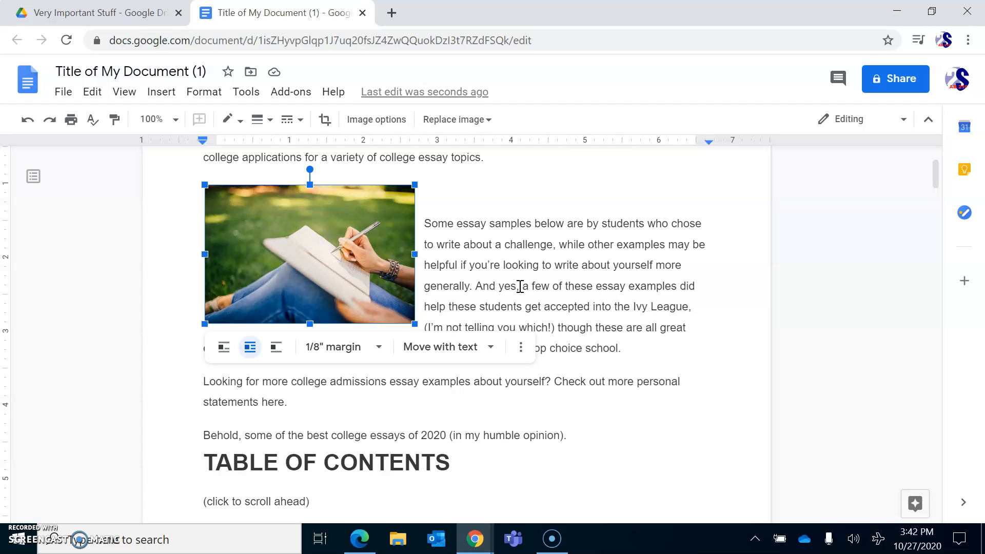
Set the photo's layout to break text and deselect it.
click(276, 347)
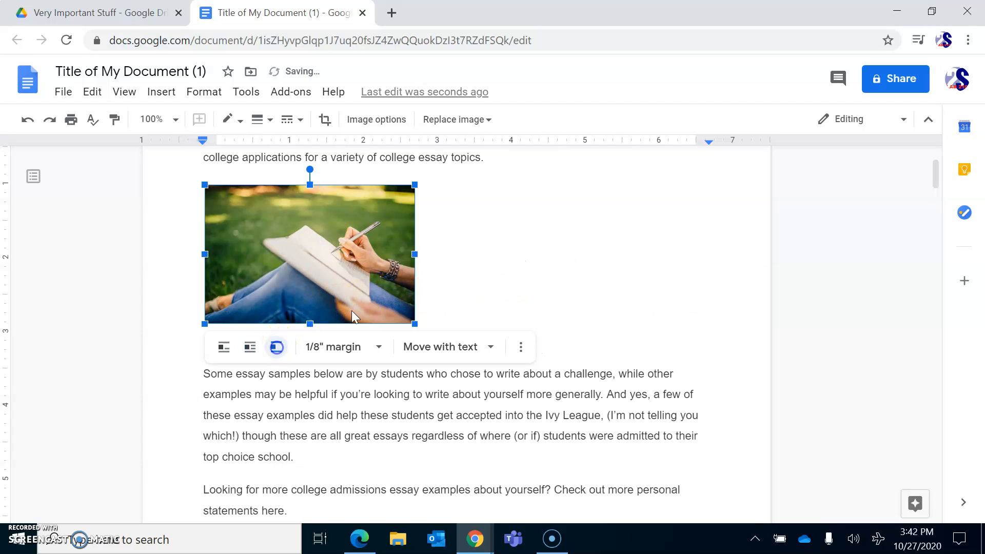
click(609, 314)
scroll(609, 315, up, 1)
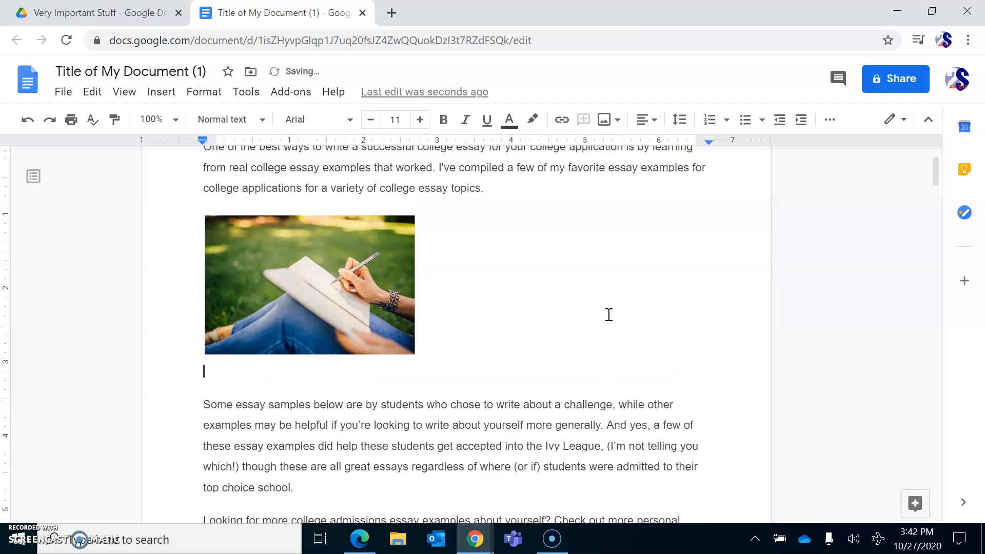
scroll(608, 315, up, 1)
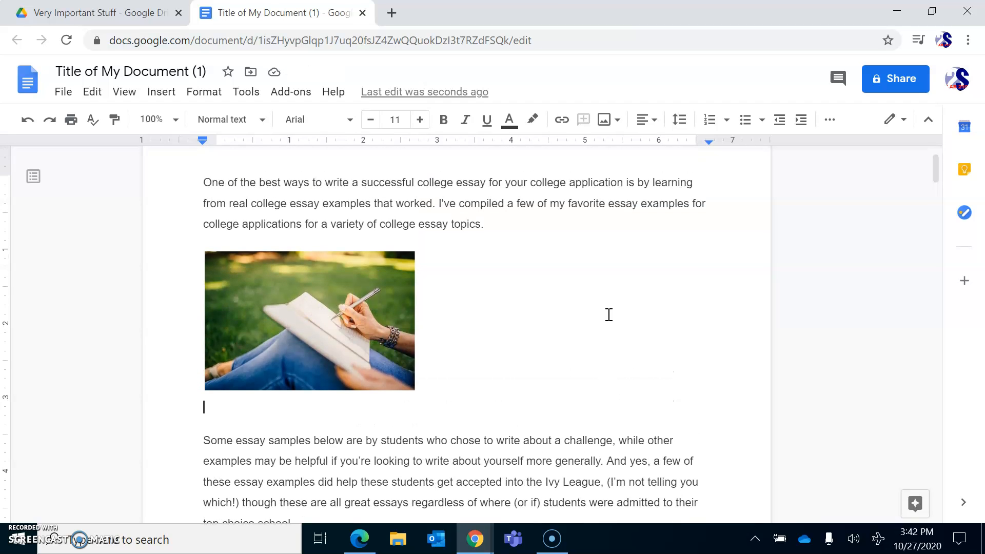
Add an empty paragraph after the paragraph that ends with "top choice school.".
scroll(609, 314, down, 2)
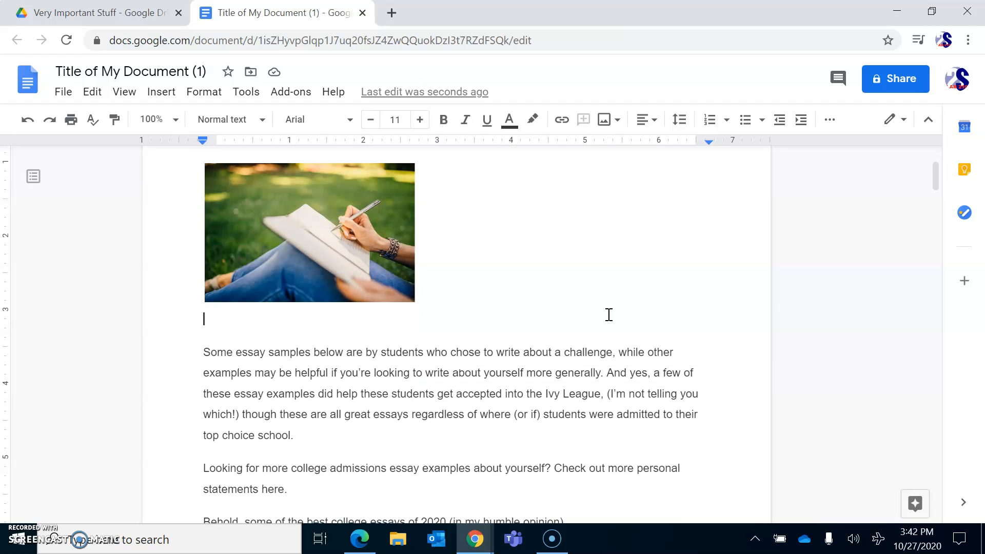
click(334, 455)
key(Return)
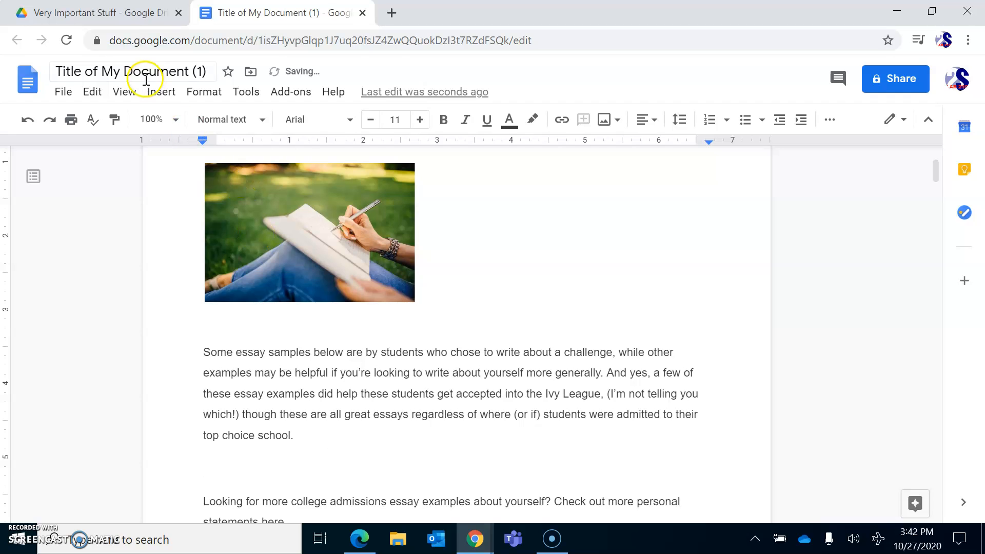
Open the link form at the new empty paragraph, examine its Text and Link fields, and close it without inserting a link.
click(161, 92)
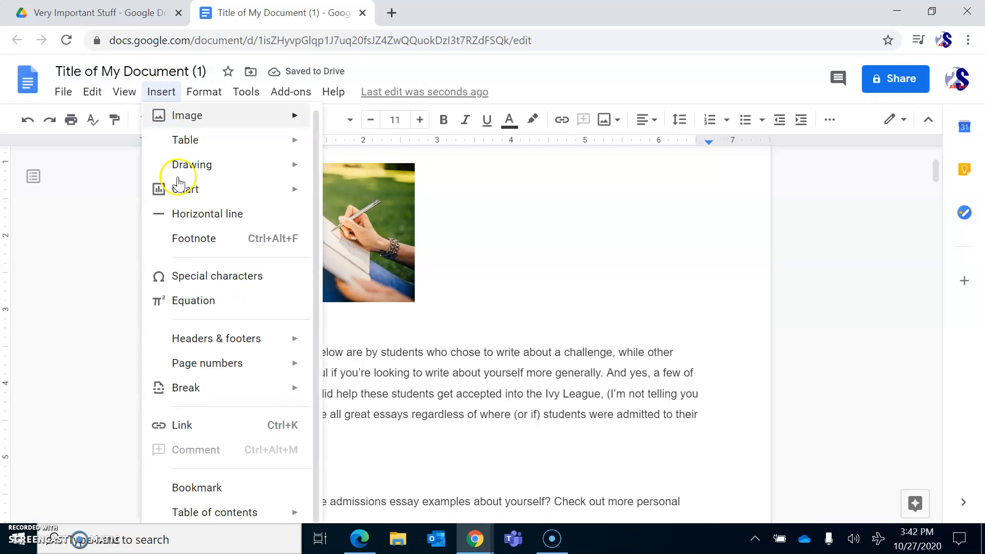
click(197, 424)
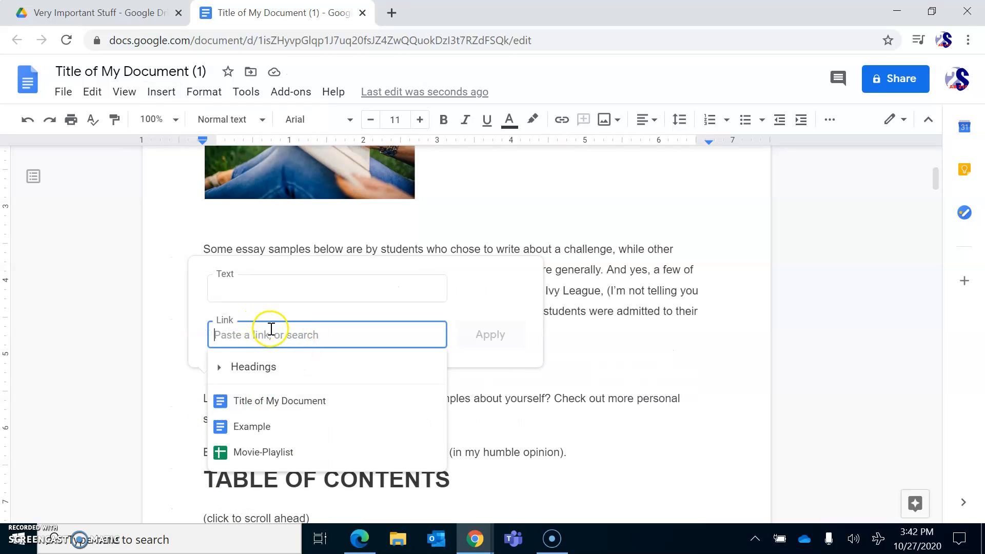
click(265, 295)
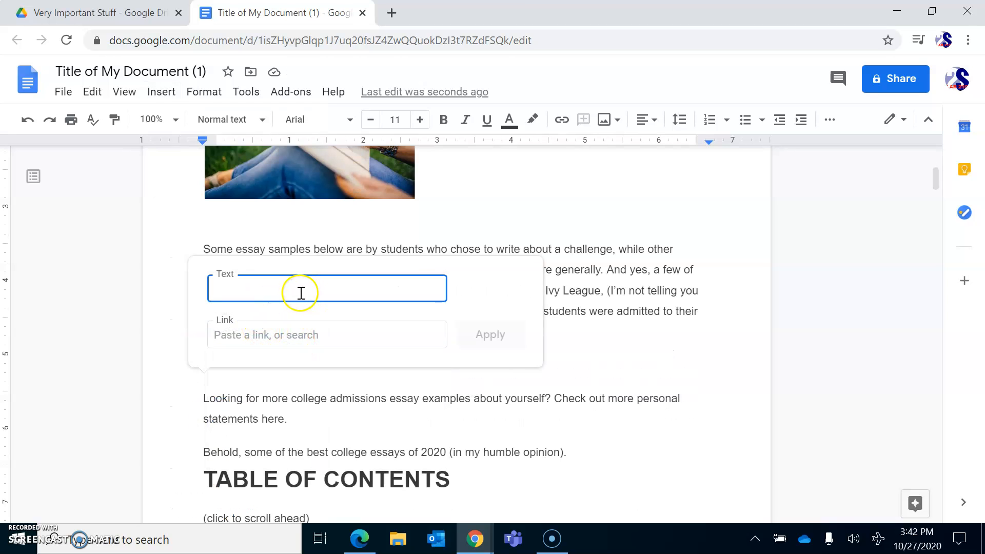
click(288, 335)
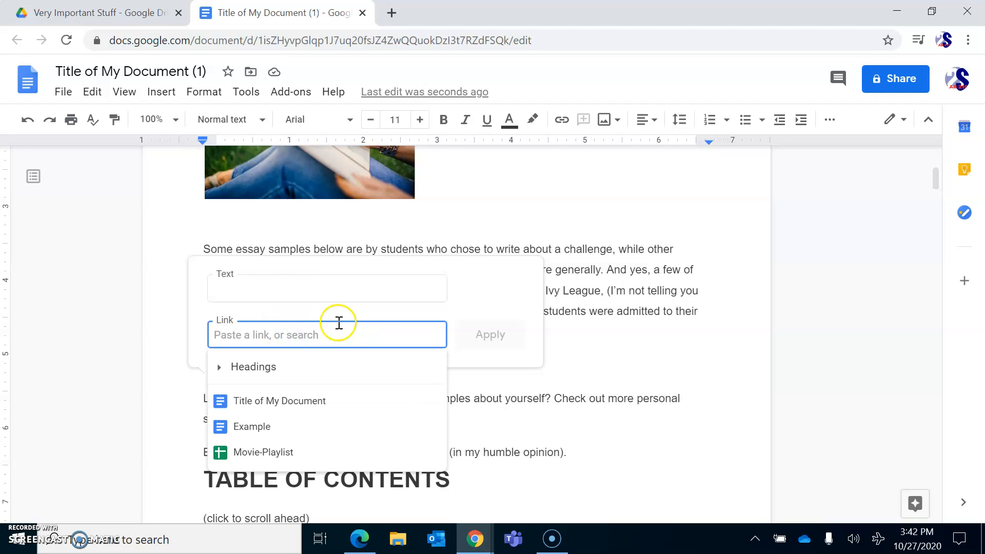
click(569, 378)
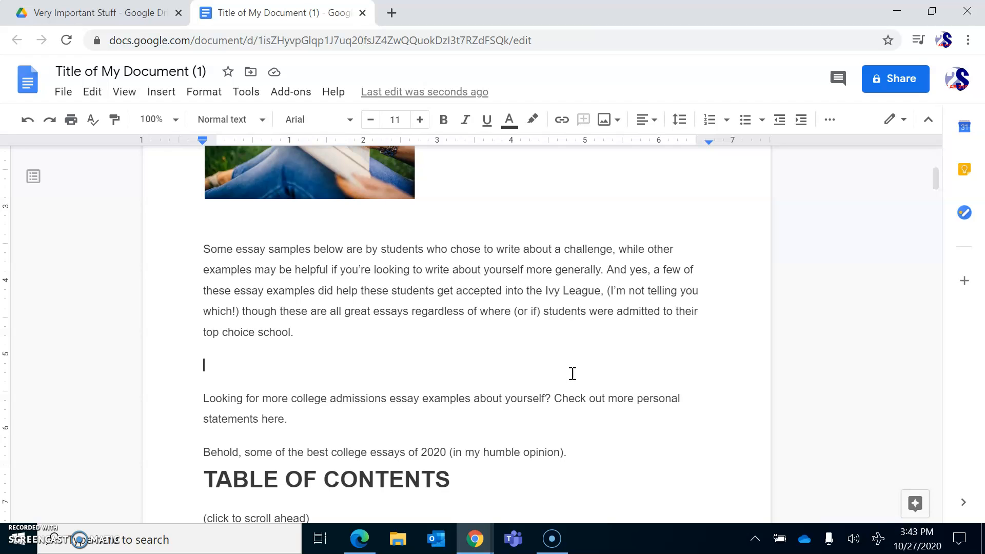
Open Explore for the document and search it for "cool essay ideas".
click(246, 93)
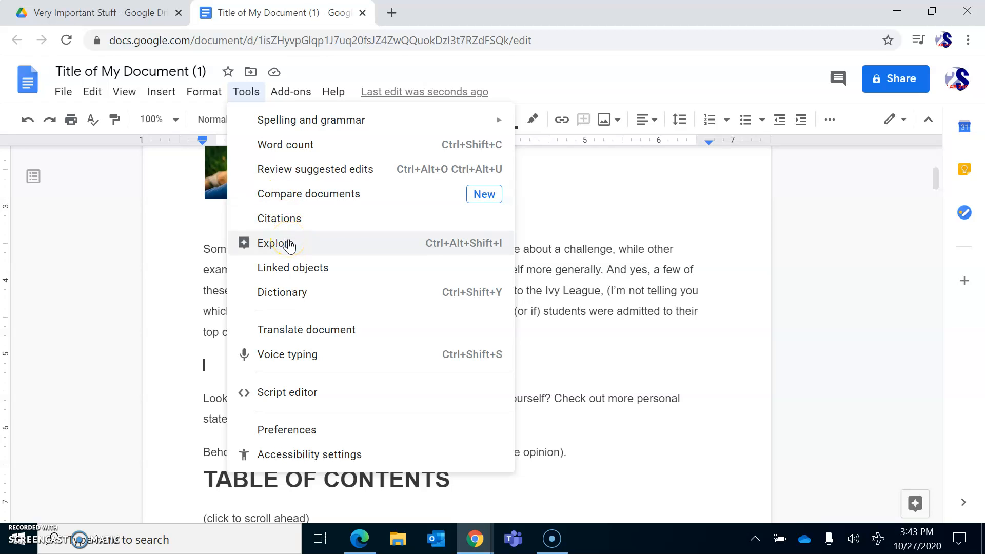
click(859, 270)
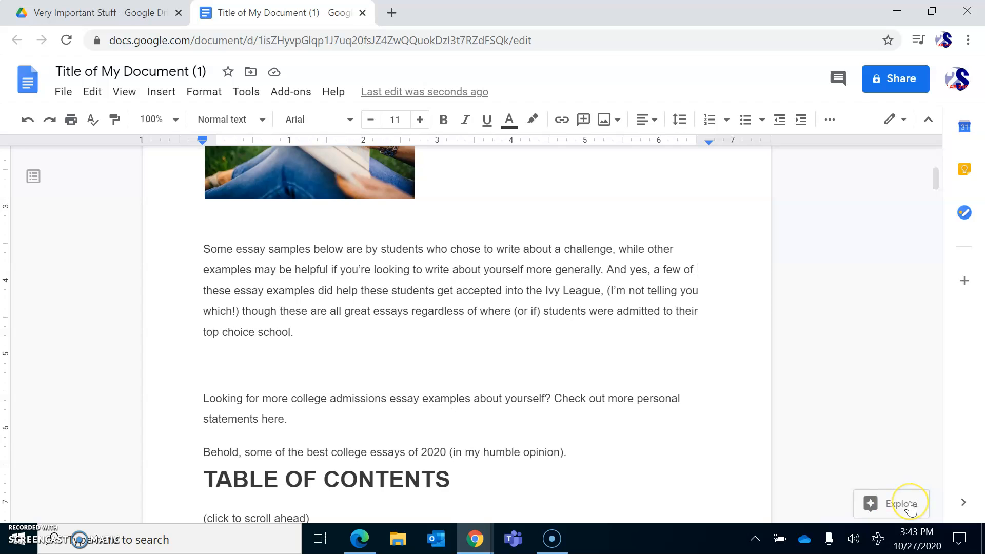
click(455, 391)
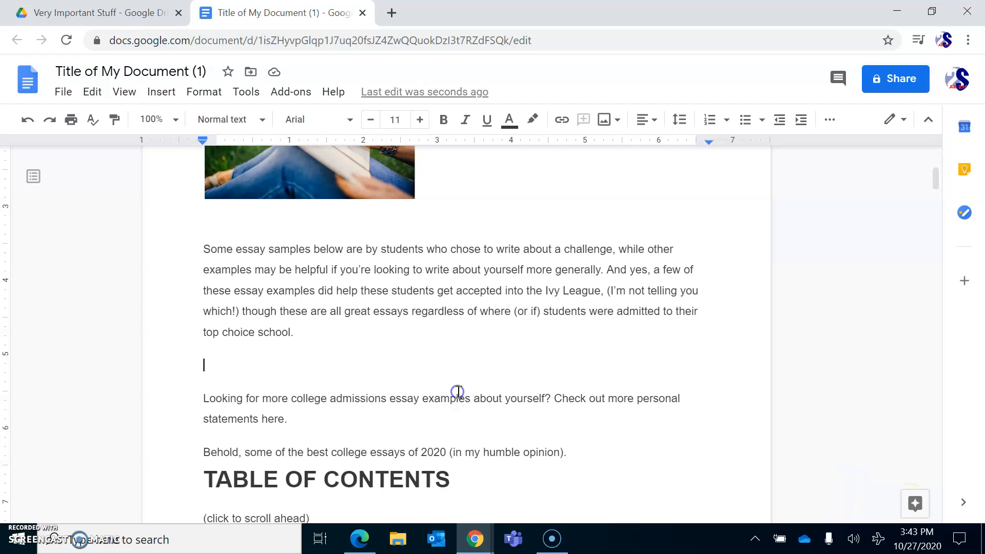
click(918, 507)
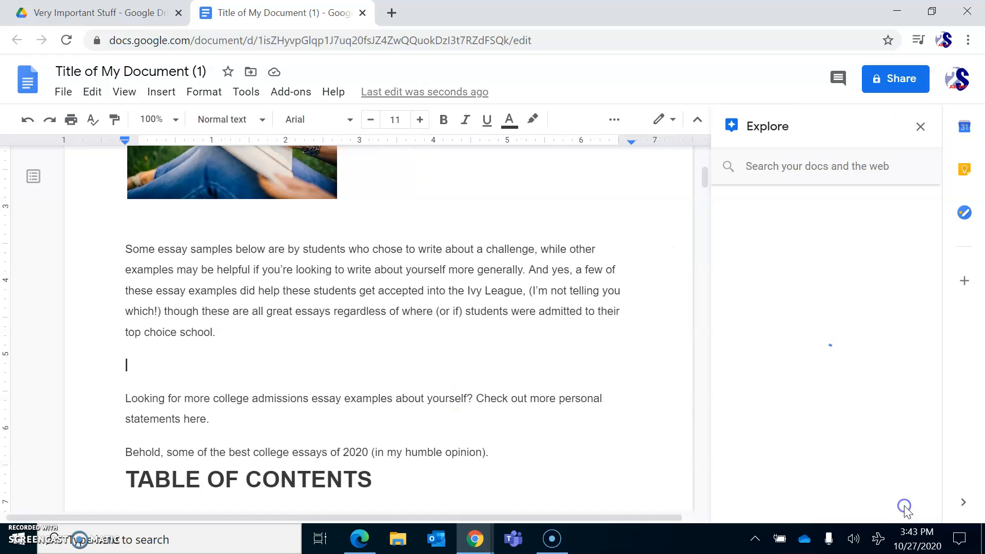
click(809, 165)
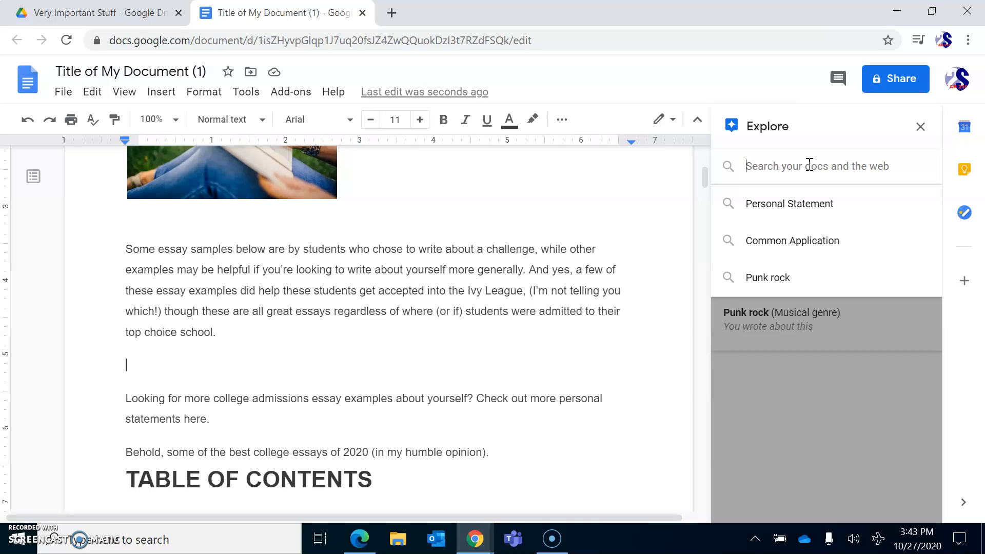
text(cool essay)
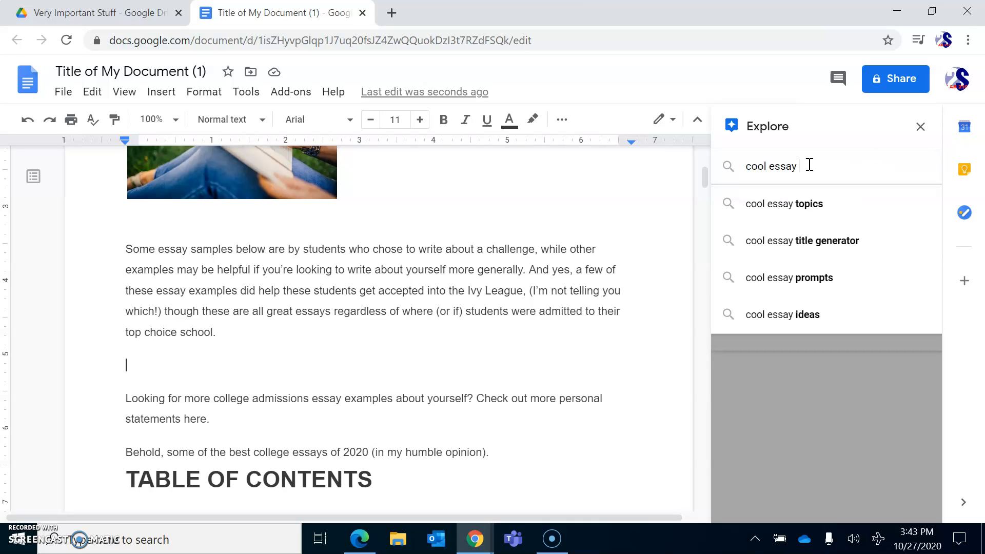
text( ideas)
key(Return)
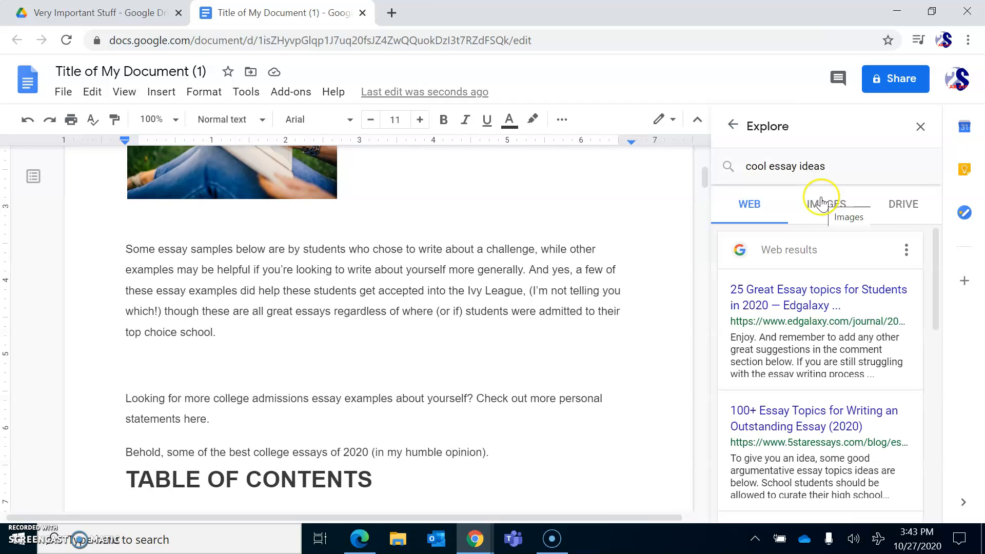
Insert the web result "103 Interesting Persuasive Essay Topics for School & College" as a link on its own line after "top choice school.".
scroll(820, 394, down, 4)
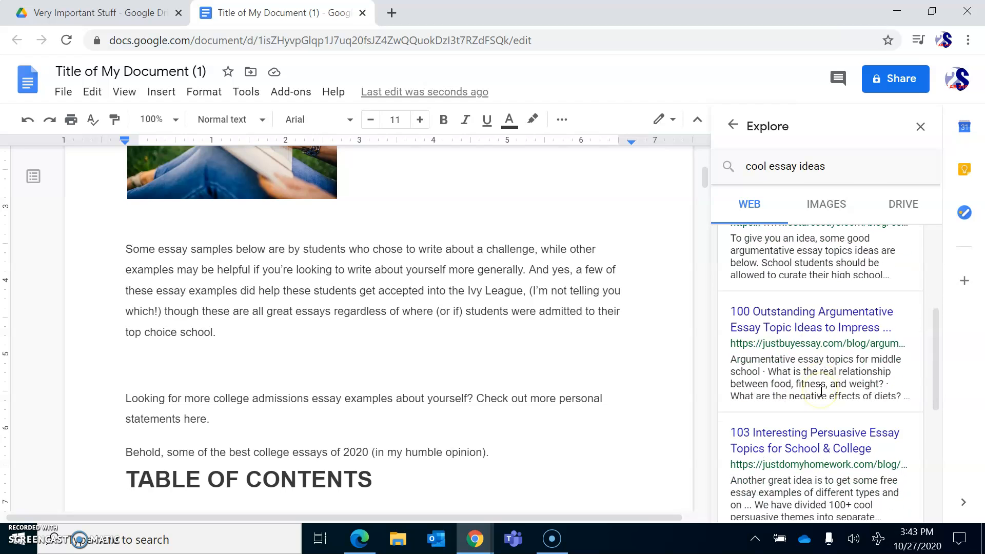
scroll(820, 391, down, 1)
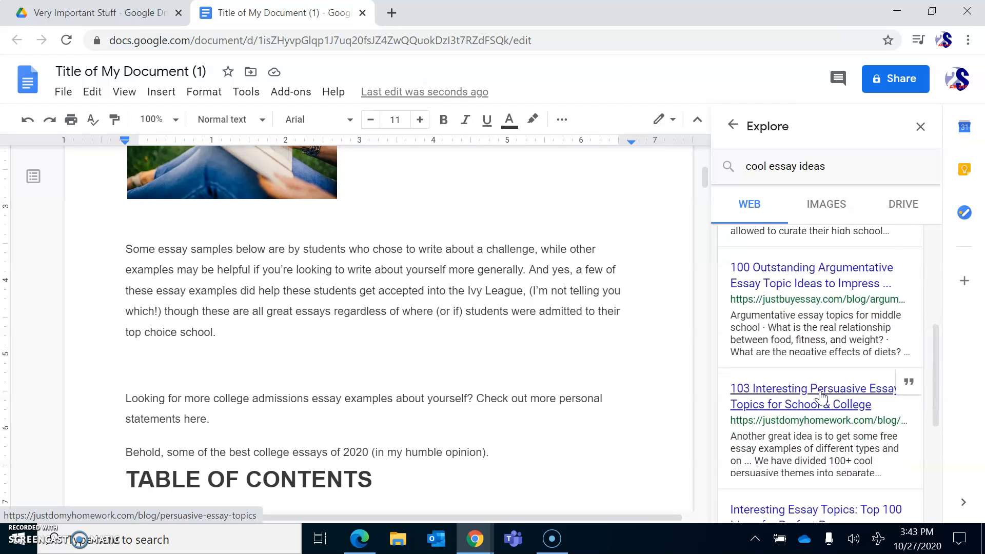
scroll(821, 395, down, 1)
drag(803, 330, 231, 359)
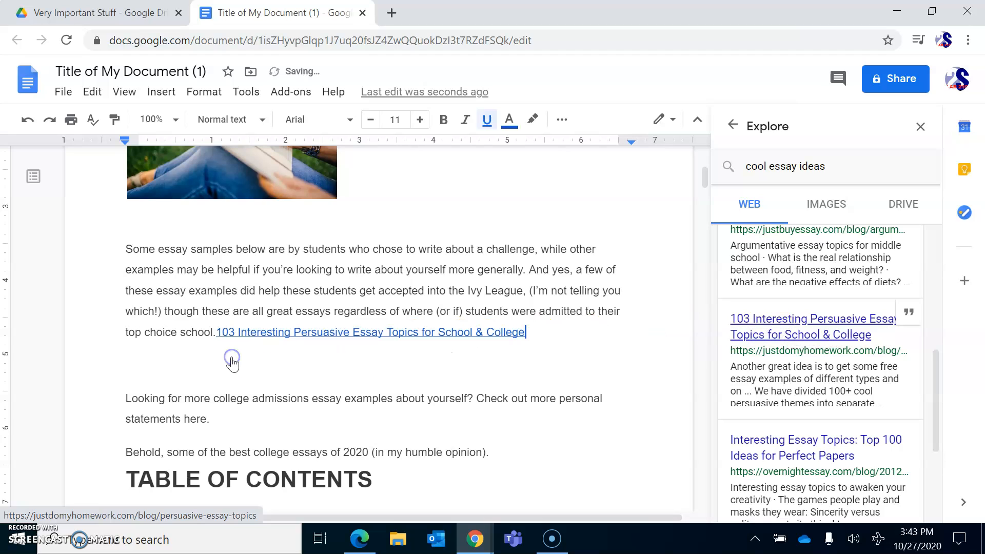
click(215, 332)
key(Return)
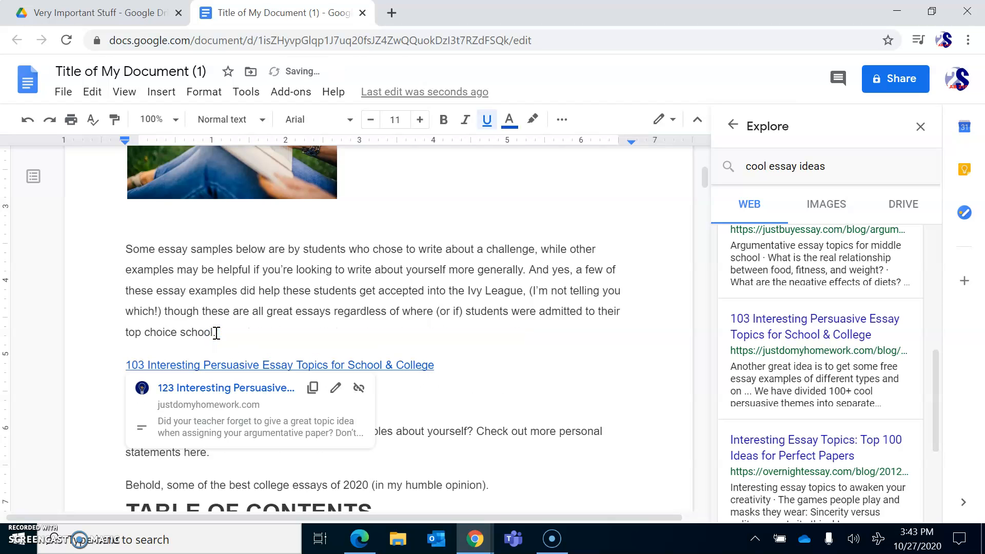
Set the font size of the "103 Interesting Persuasive Essay Topics for School & College" link to 14.
drag(451, 363, 121, 361)
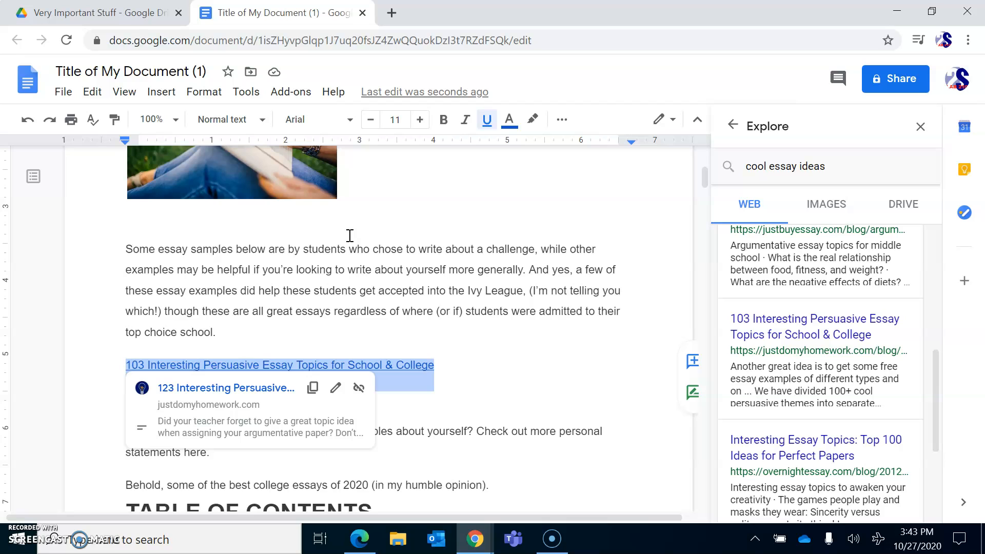
click(420, 120)
click(420, 120)
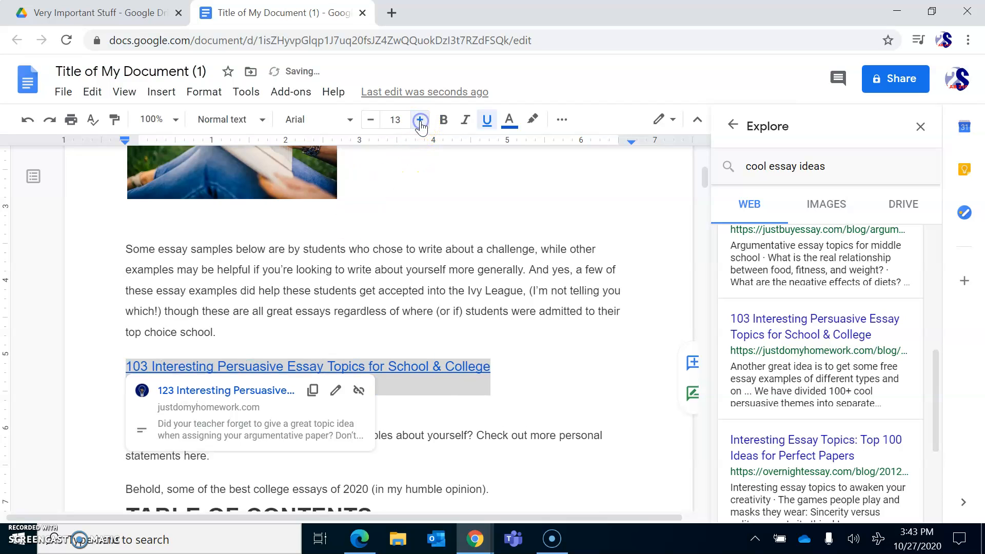
click(419, 120)
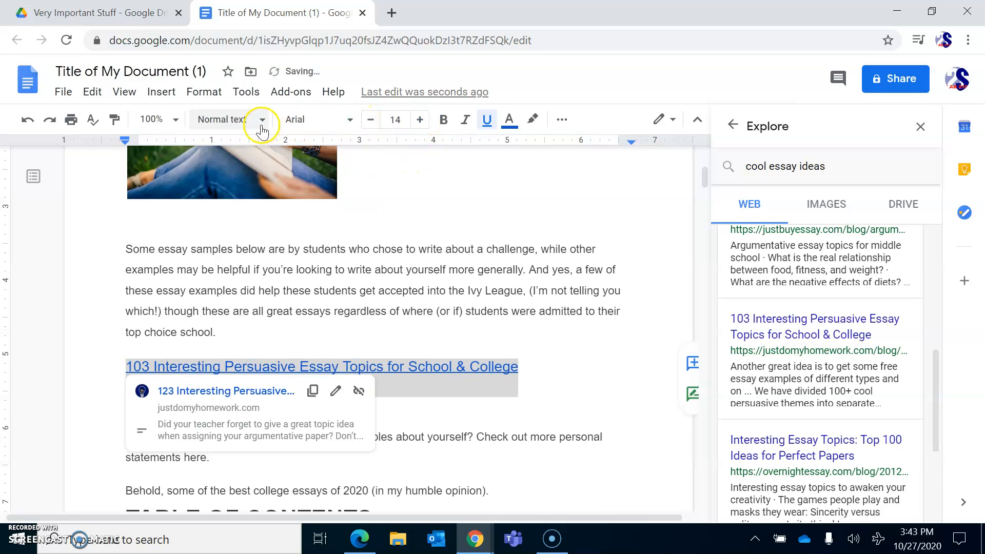
Highlight the essay topics link in light yellow and remove the empty paragraph below it.
click(532, 119)
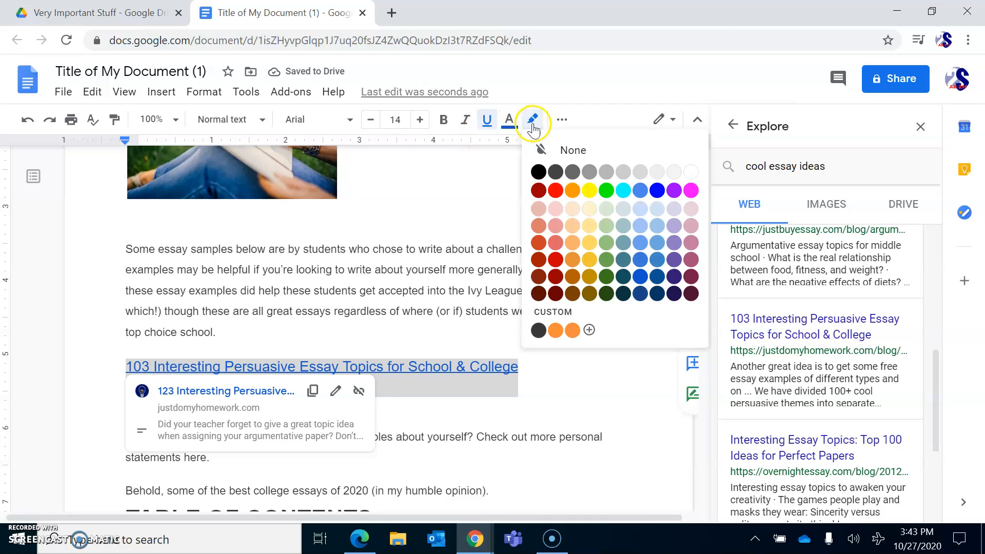
click(590, 204)
click(561, 376)
click(395, 417)
key(BackSpace)
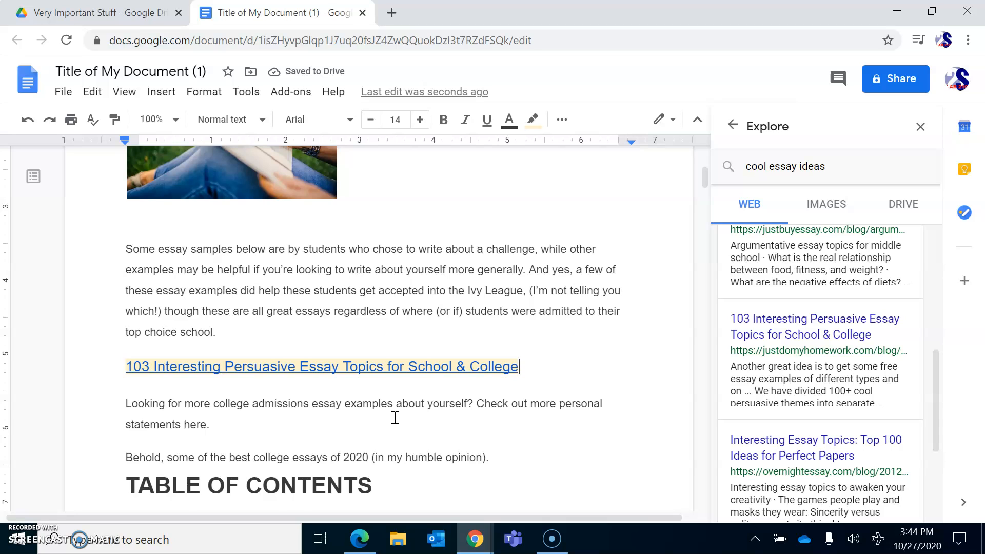
Insert a 3 x 3 table in a new paragraph after the one that ends with "statements here.".
scroll(395, 418, down, 1)
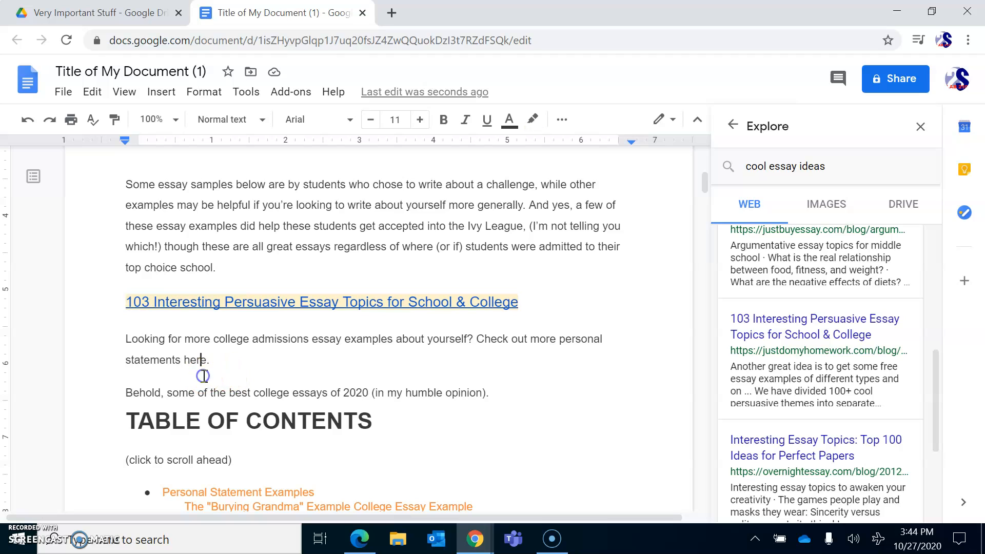
click(240, 356)
key(Return)
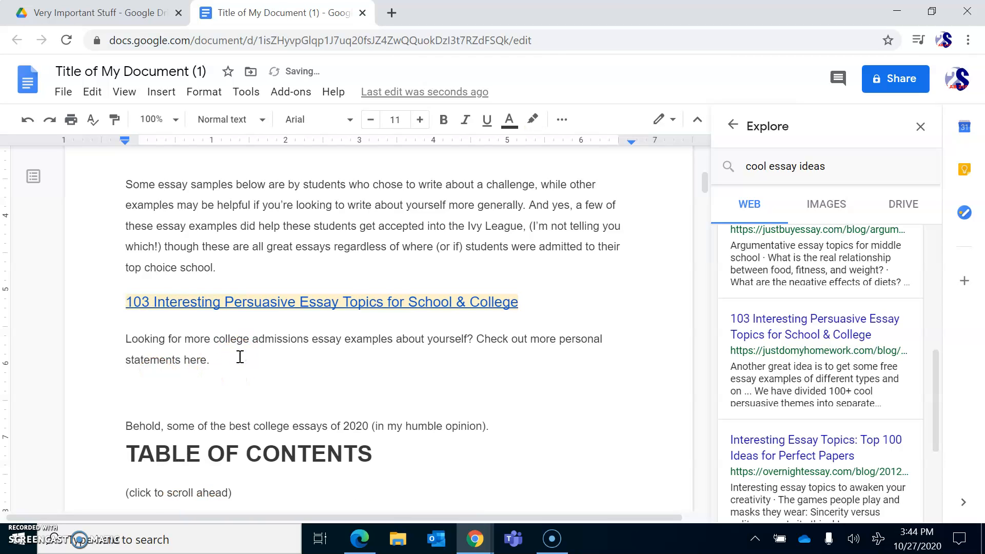
click(168, 103)
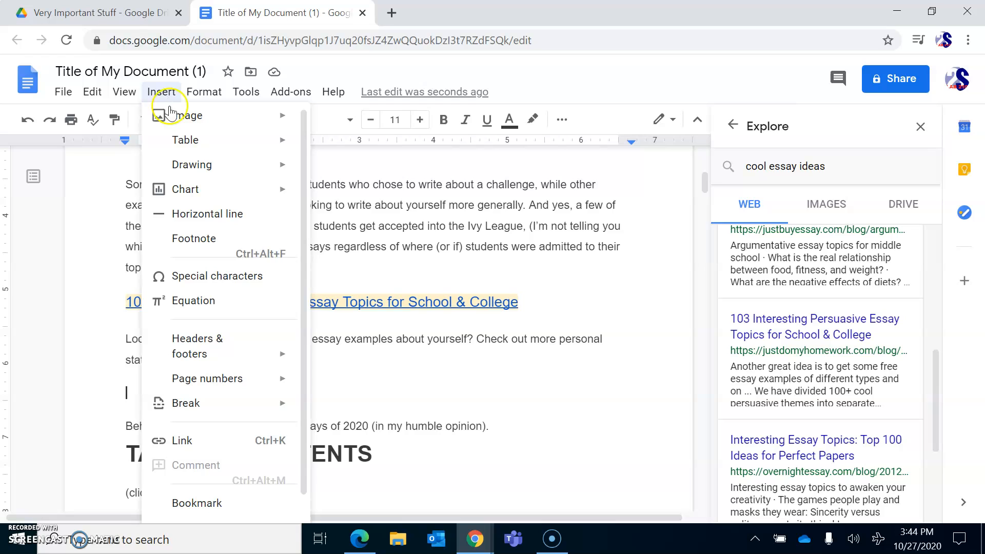
click(183, 142)
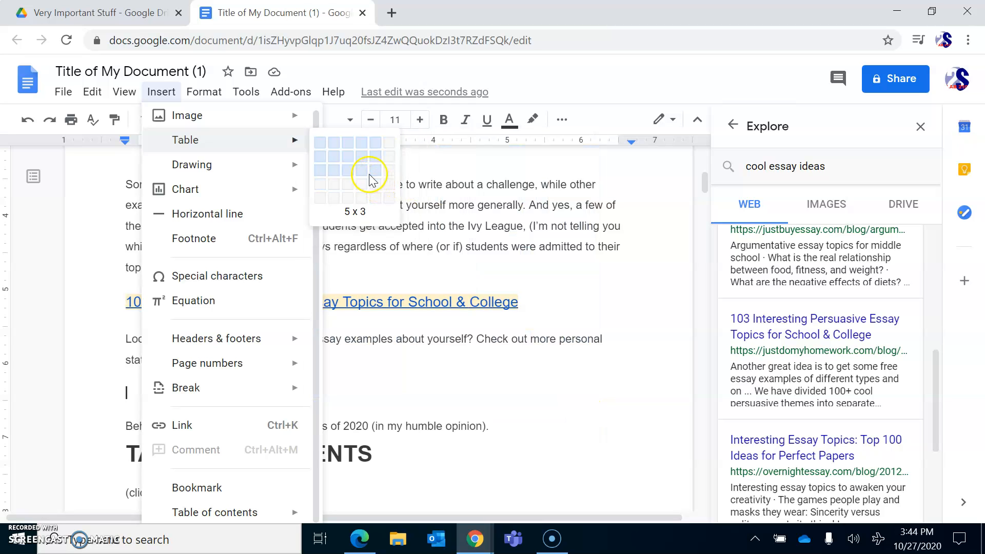
click(350, 164)
scroll(367, 220, down, 2)
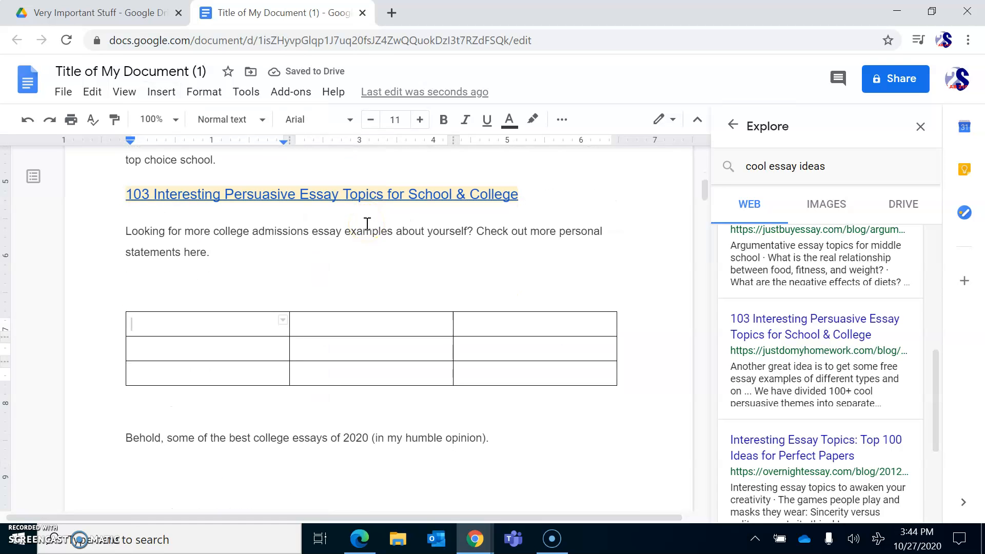
From the table's first cell, set the table border to 3 pt and the cell background color to light purple.
click(194, 373)
click(262, 326)
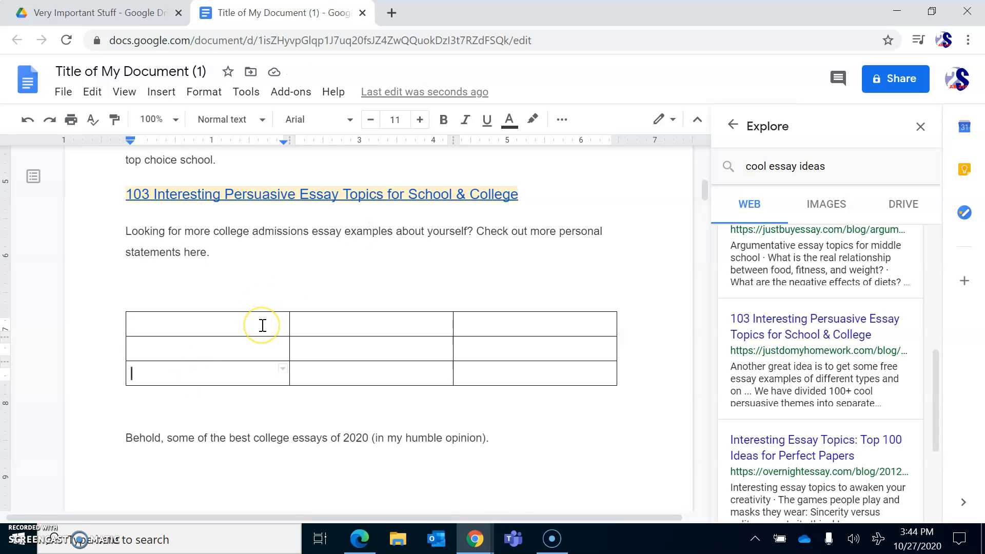
right_click(262, 326)
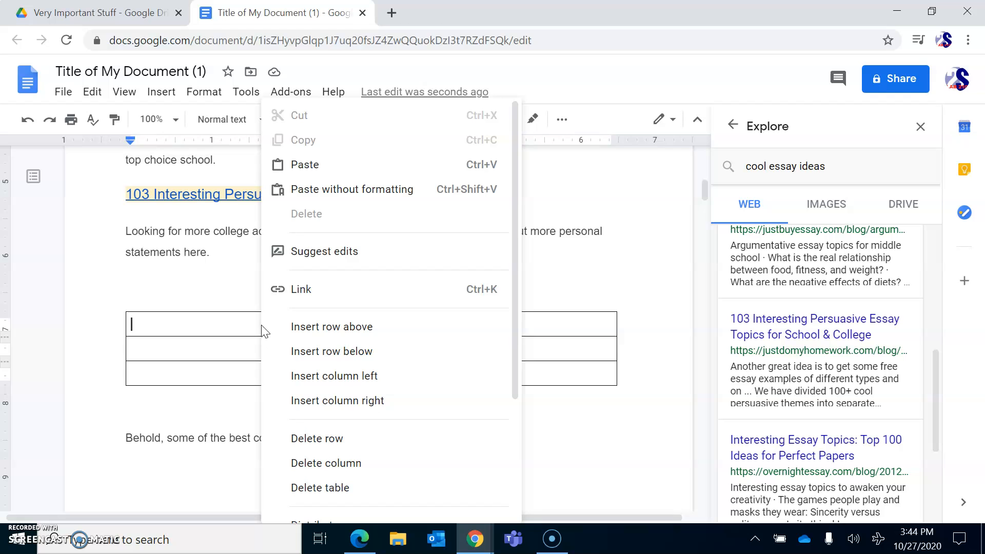
scroll(403, 325, down, 3)
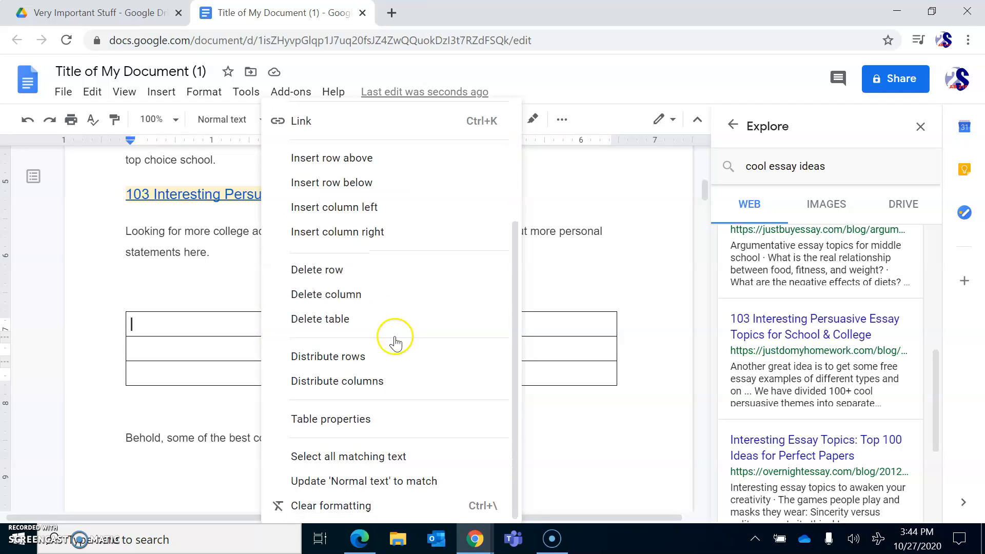
click(371, 419)
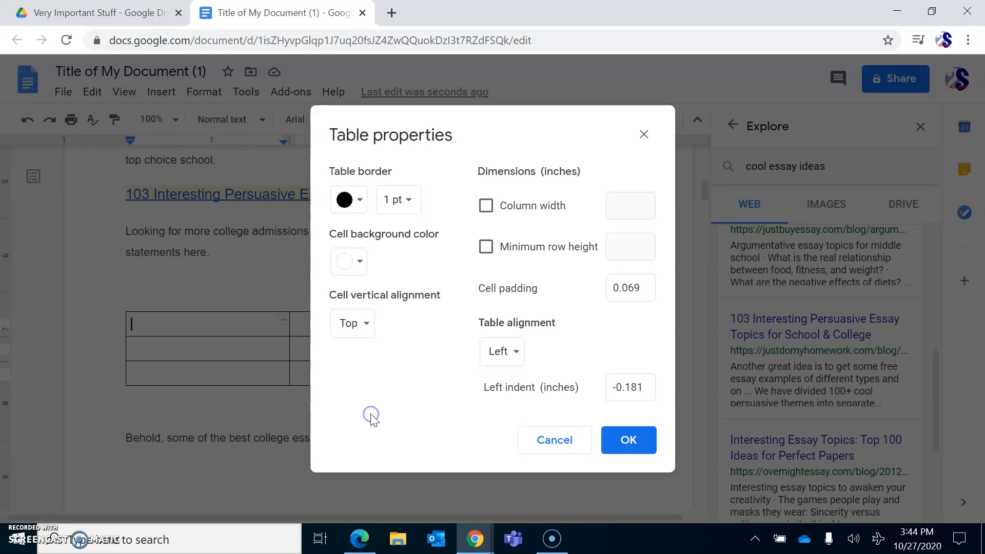
click(413, 199)
click(422, 378)
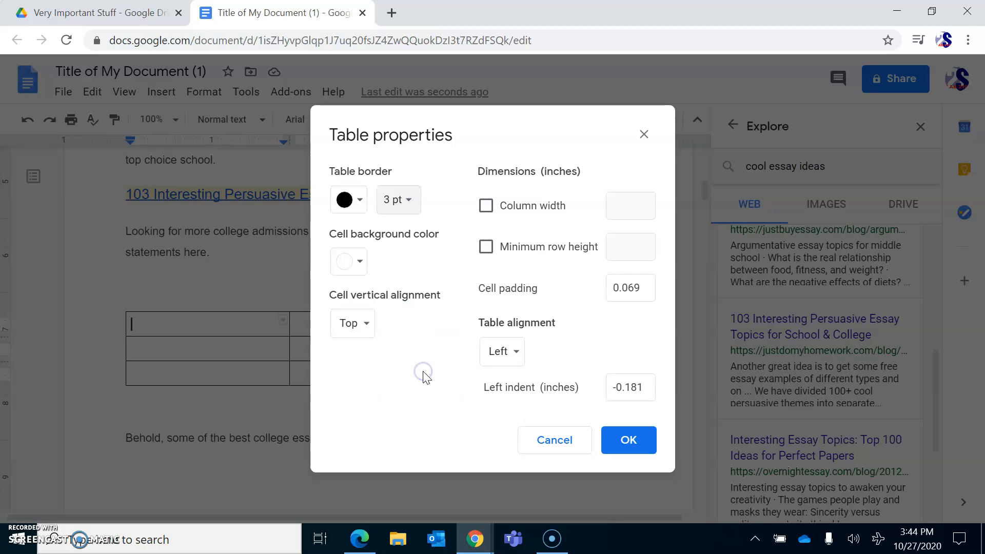
click(362, 263)
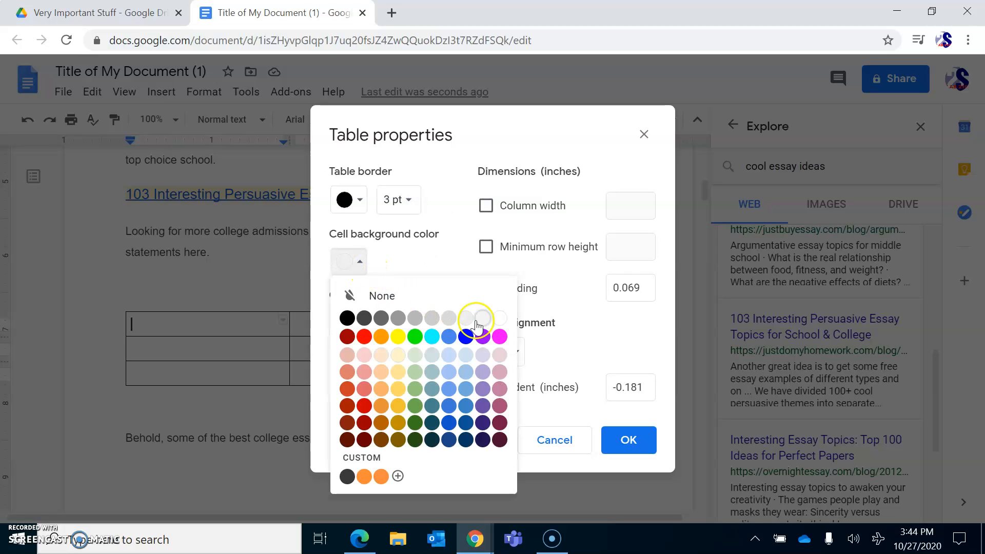
click(483, 354)
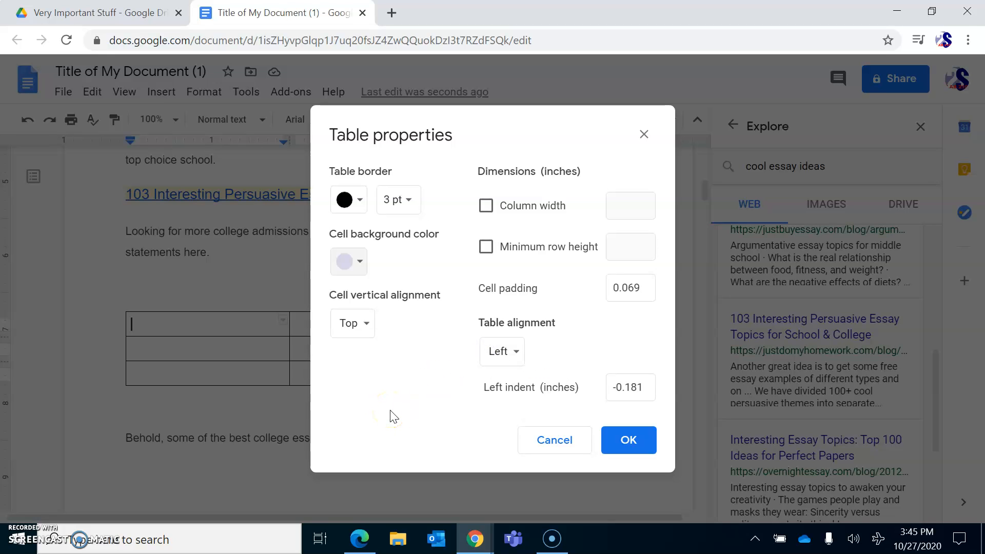
click(627, 444)
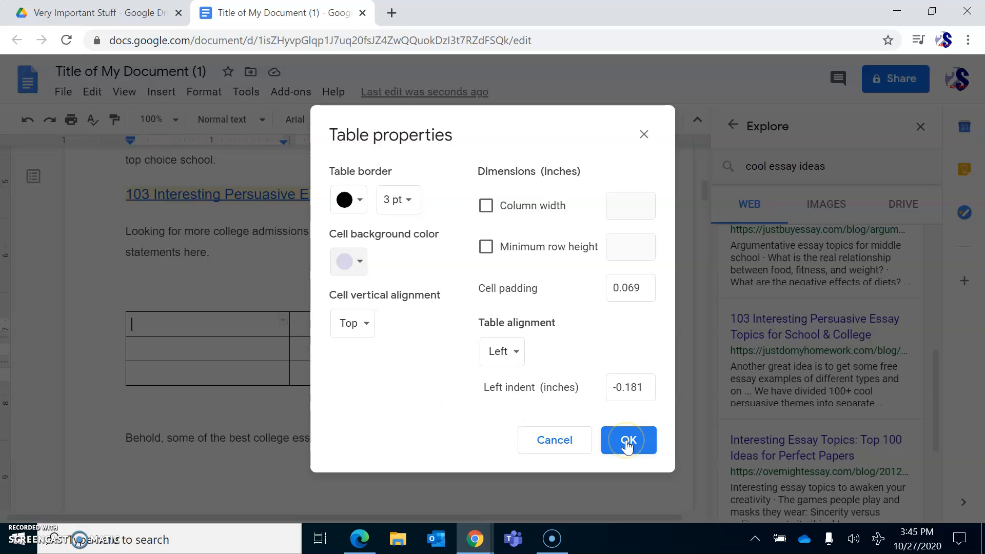